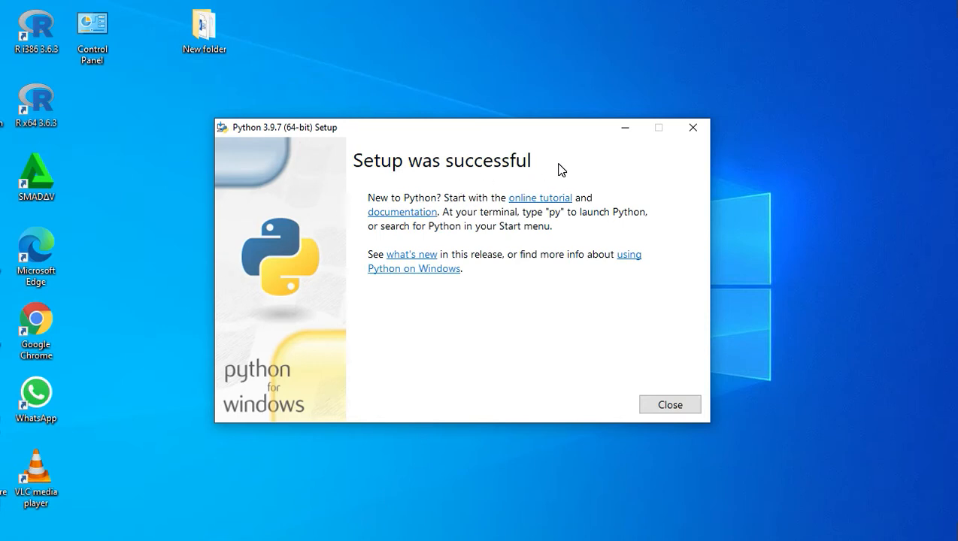
- Close the completed Python 3.9.7 setup and minimize the PowerPoint presentation to return to the desktop
left_click(676, 407)
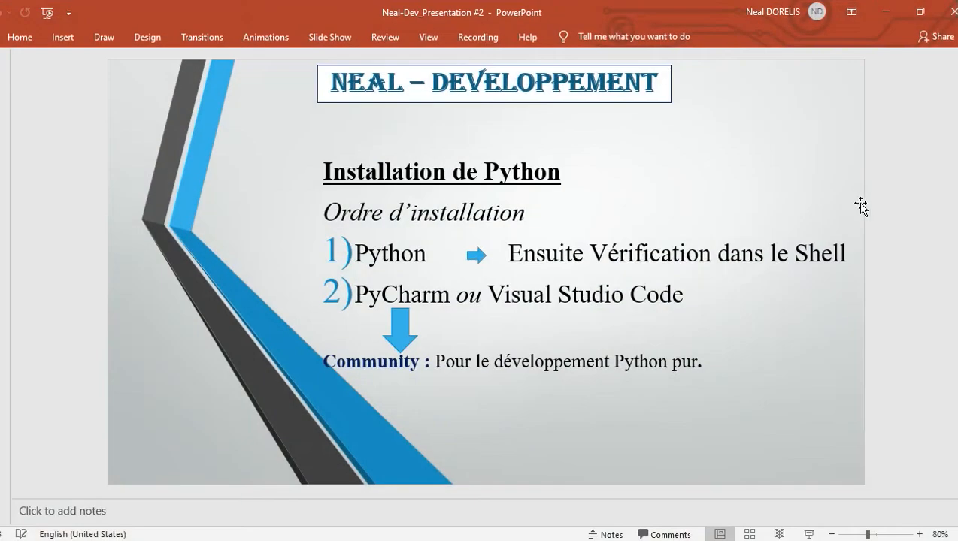
left_click_drag(845, 254, 552, 260)
left_click(801, 331)
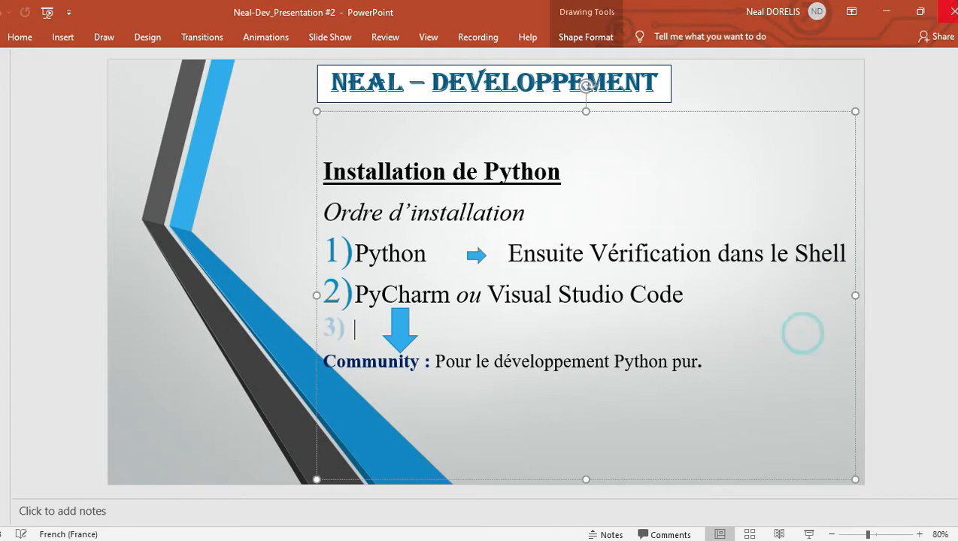
left_click(886, 11)
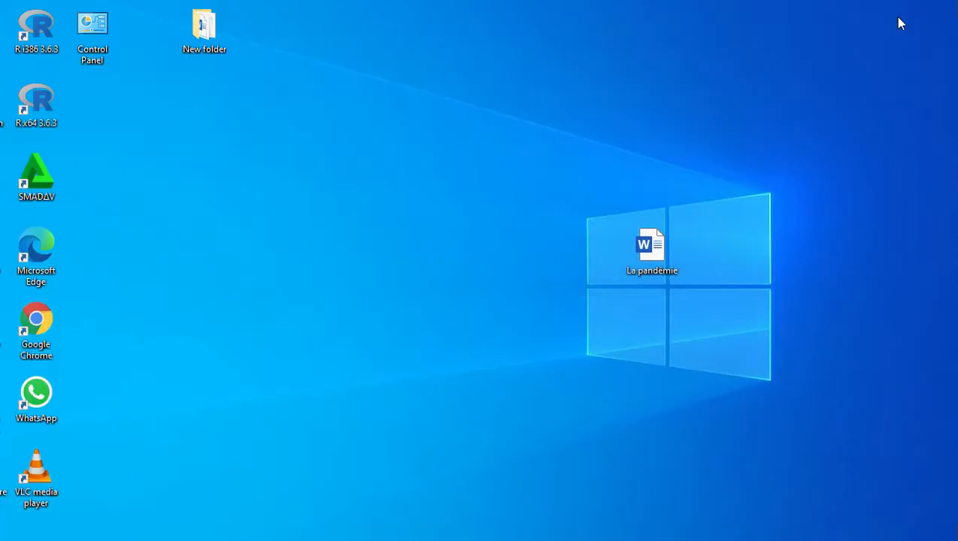
- Create a desktop shortcut that points to cmd, keeping the suggested shortcut name
right_click(292, 202)
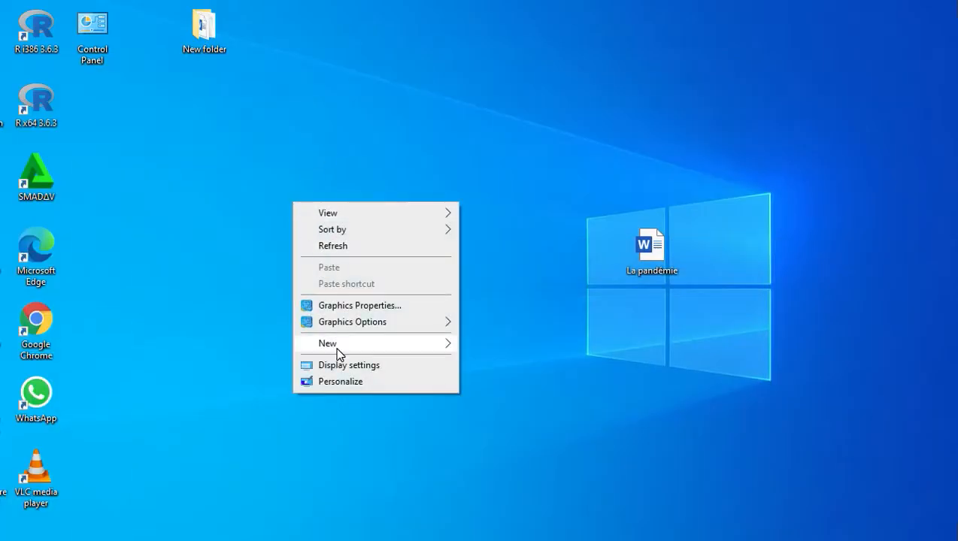
mouse_move(340, 352)
left_click(496, 362)
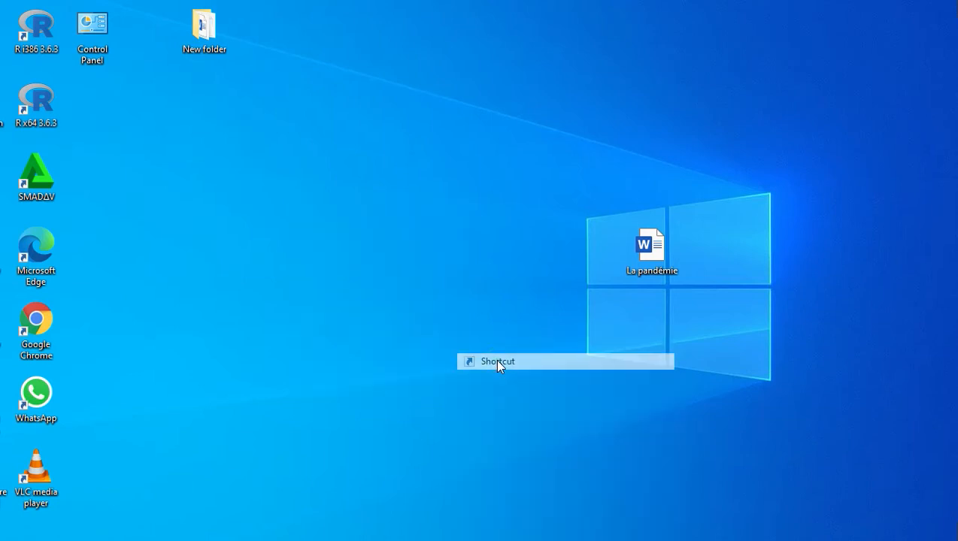
type("cmd")
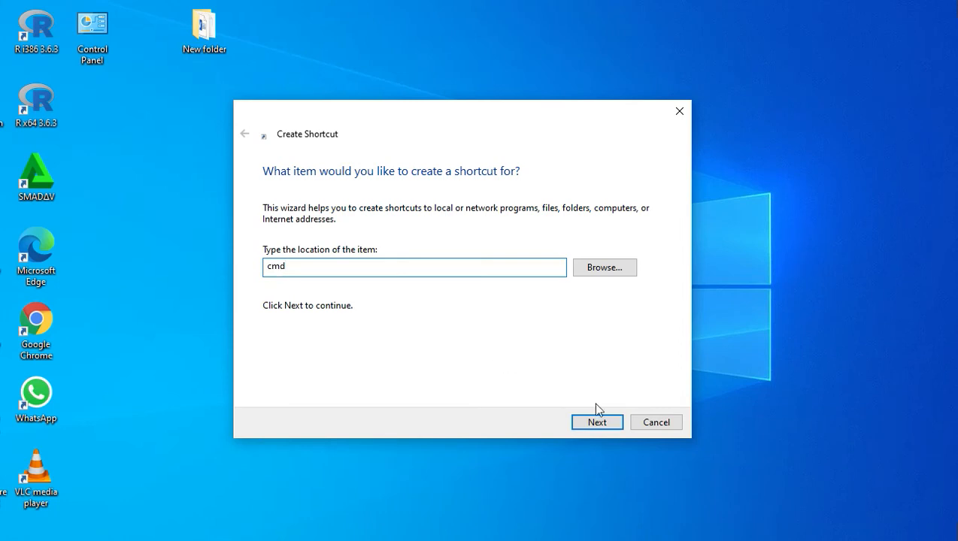
left_click(597, 422)
left_click(596, 423)
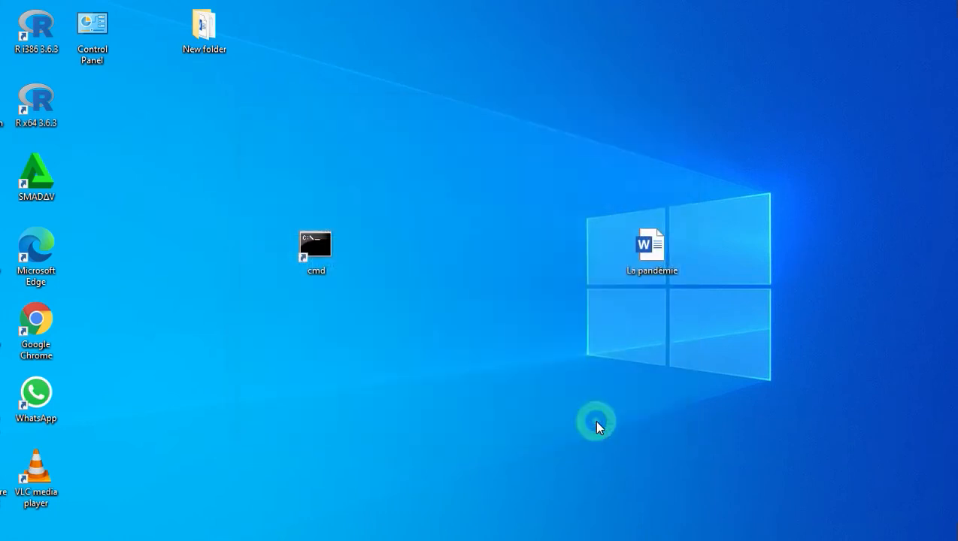
- Open a command prompt from the new cmd shortcut and start the Python interpreter with the command python
left_click(393, 295)
double_click(320, 247)
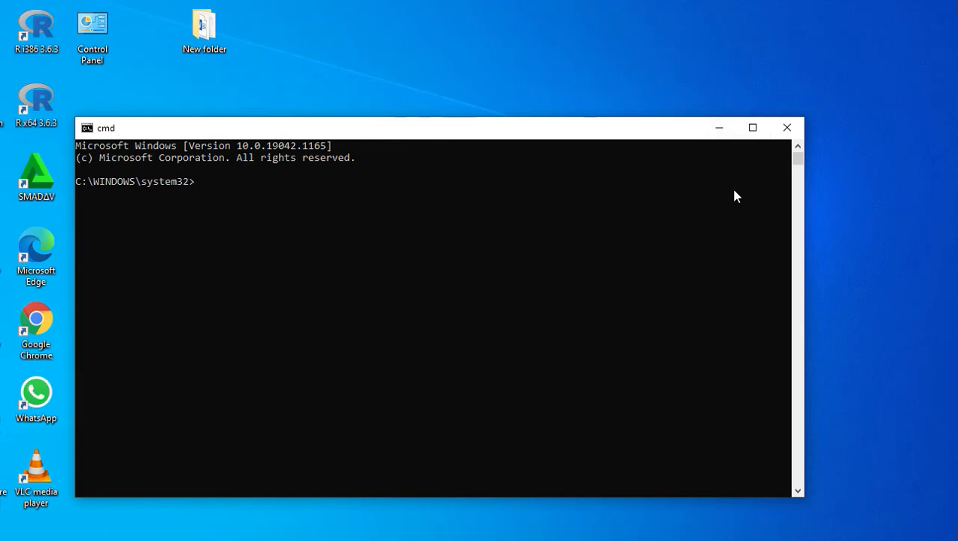
type("python")
key("Return")
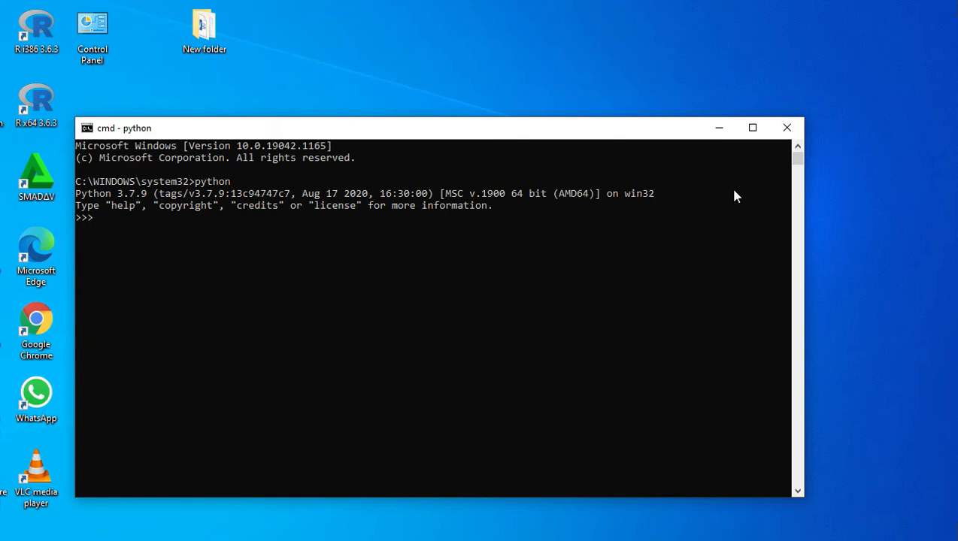
- Run print("salut") in the Python interpreter, highlight its output, and close the command prompt
type("print(\"salut\")")
left_click_drag(135, 229, 75, 233)
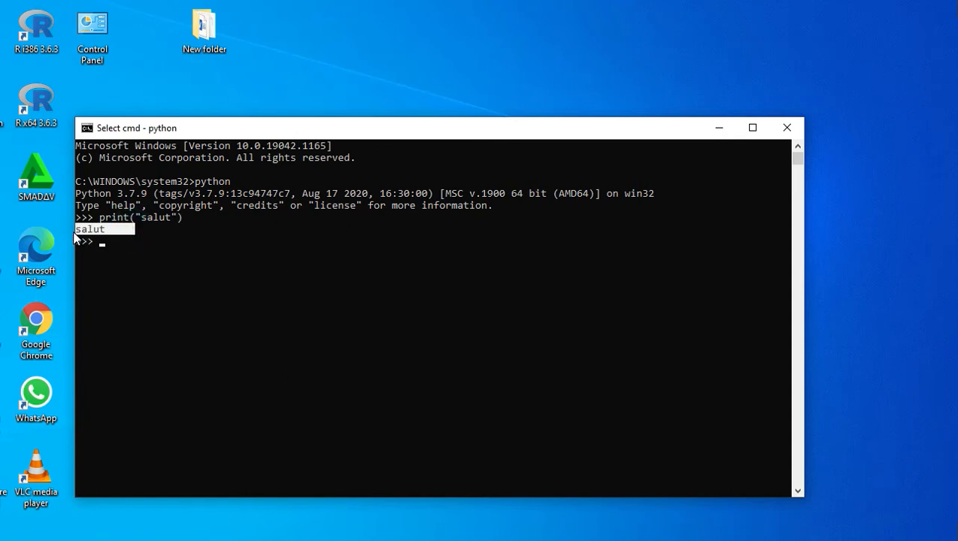
left_click(299, 255)
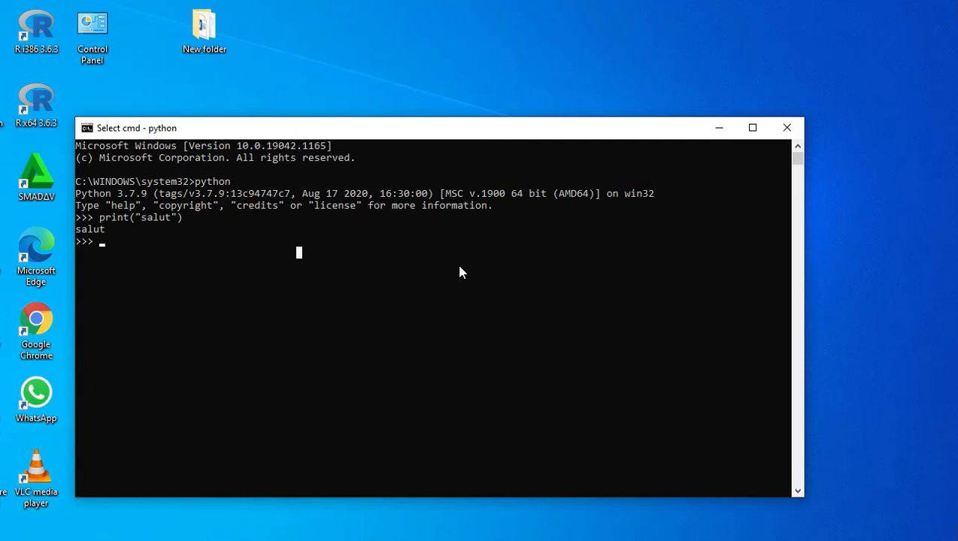
left_click(782, 133)
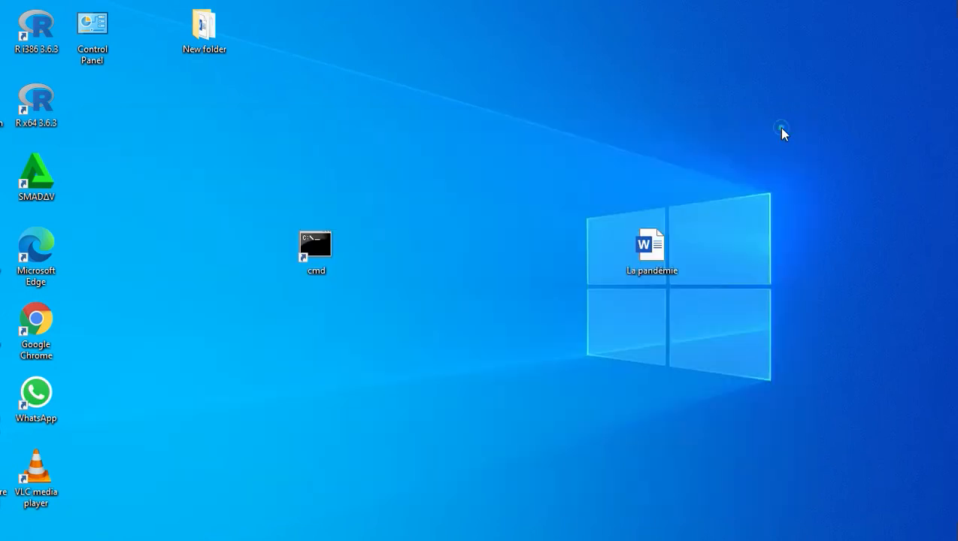
- Run the pycharm-community-2021.2.1 installer from Downloads as administrator and minimize the Downloads window
left_click(337, 540)
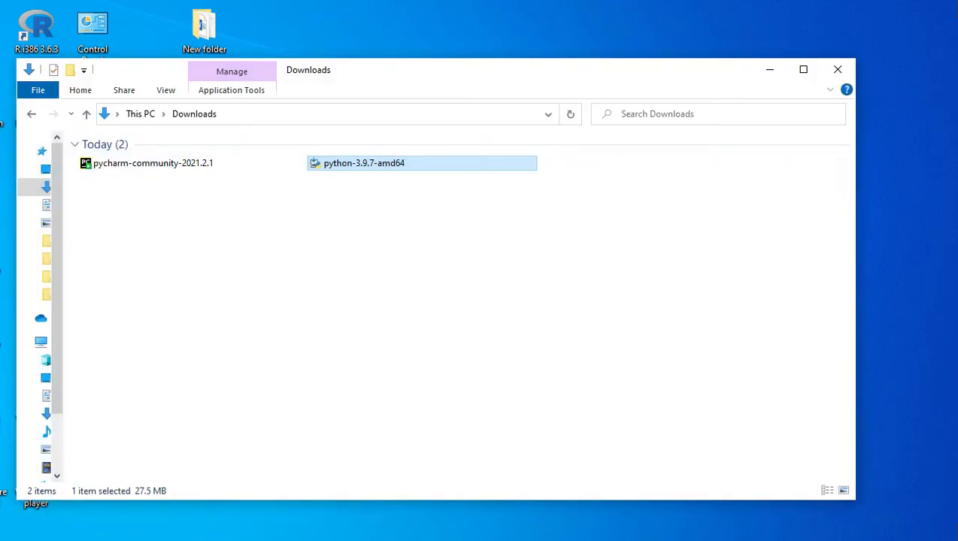
double_click(128, 167)
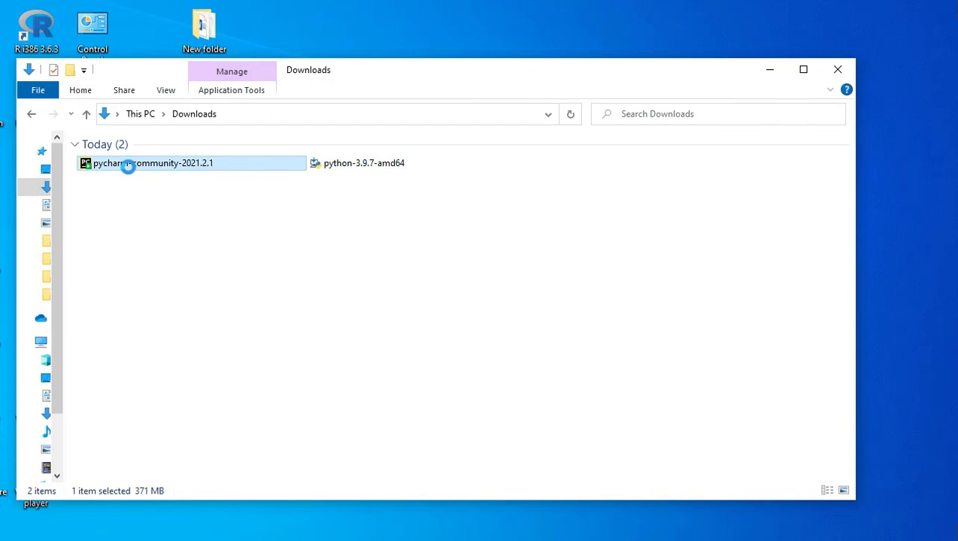
right_click(128, 163)
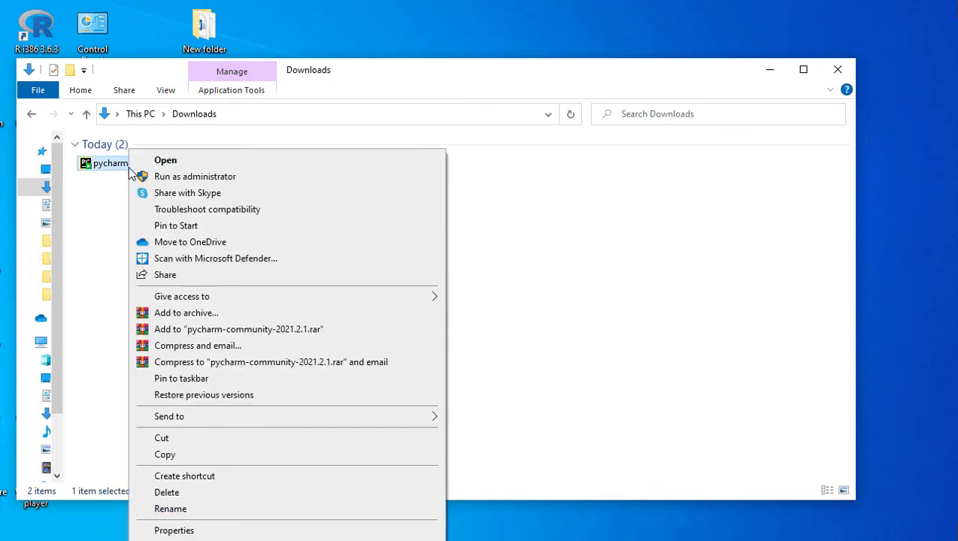
left_click(194, 176)
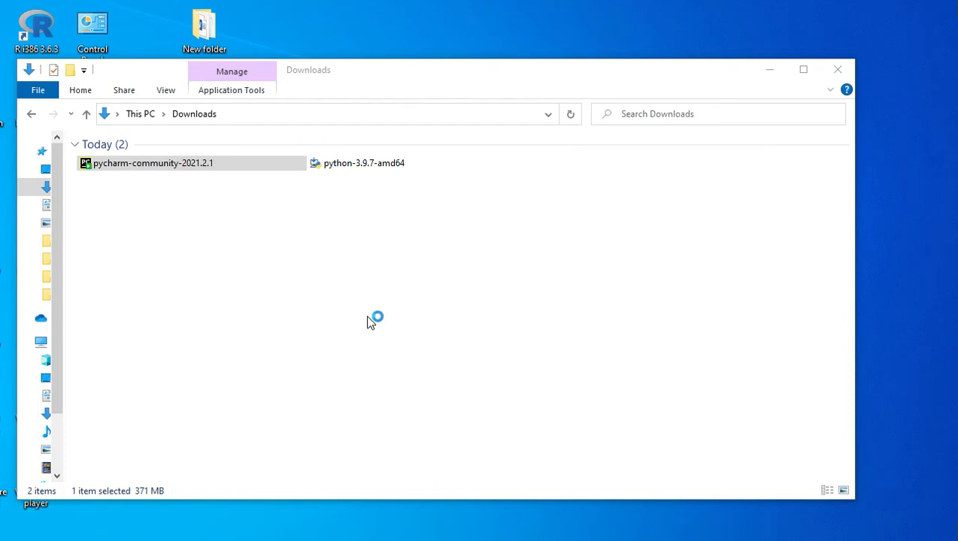
left_click(769, 75)
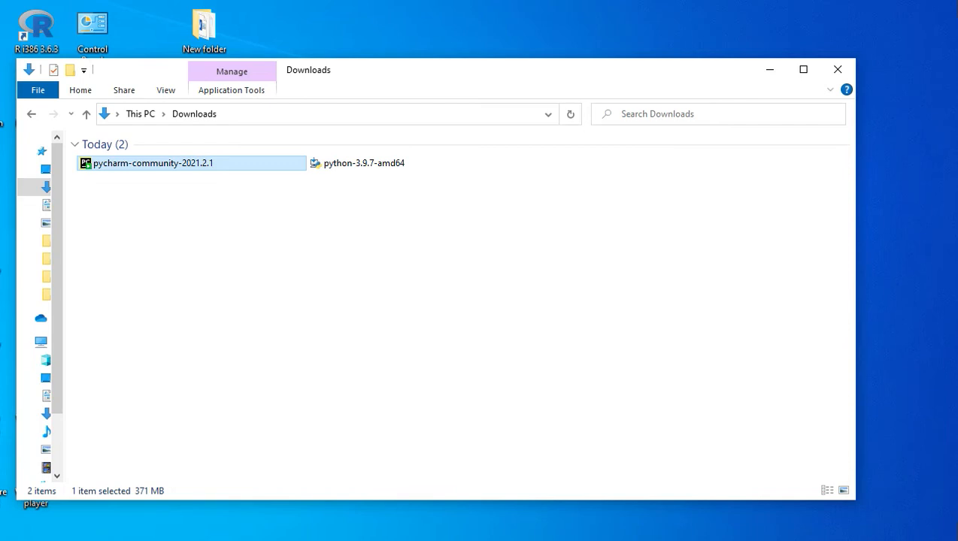
left_click(769, 72)
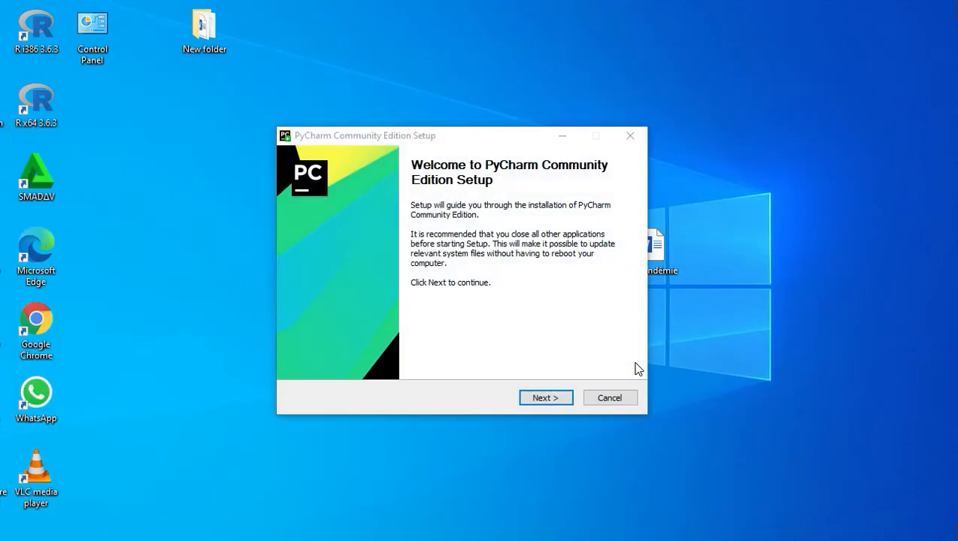
- Install PyCharm Community Edition in the default destination folder with the .py association and the JetBrains Start Menu folder, showing the installation details
left_click(544, 398)
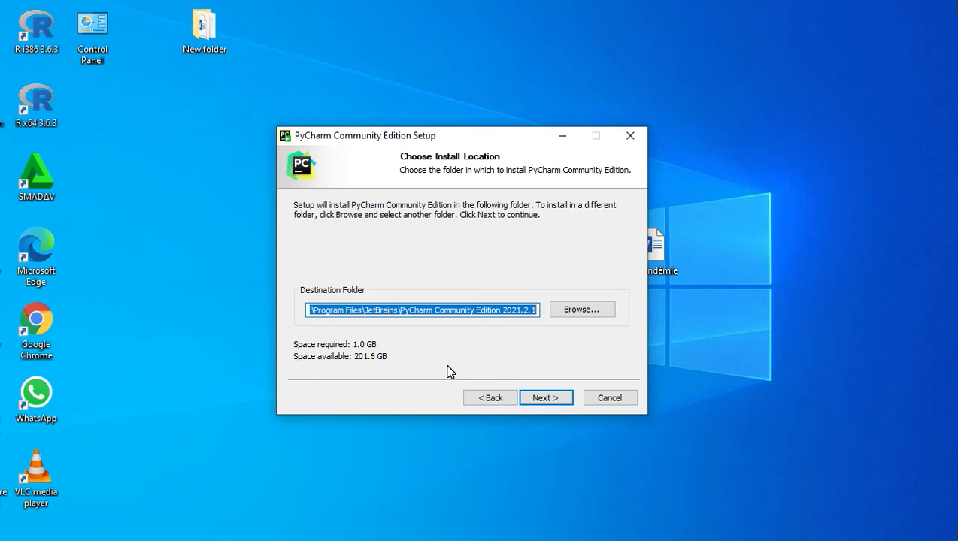
left_click(553, 398)
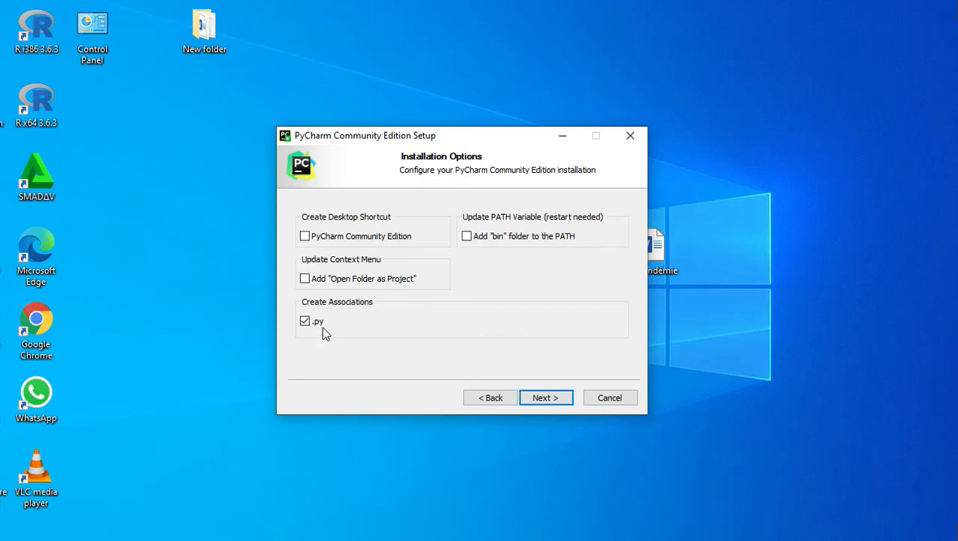
left_click(544, 399)
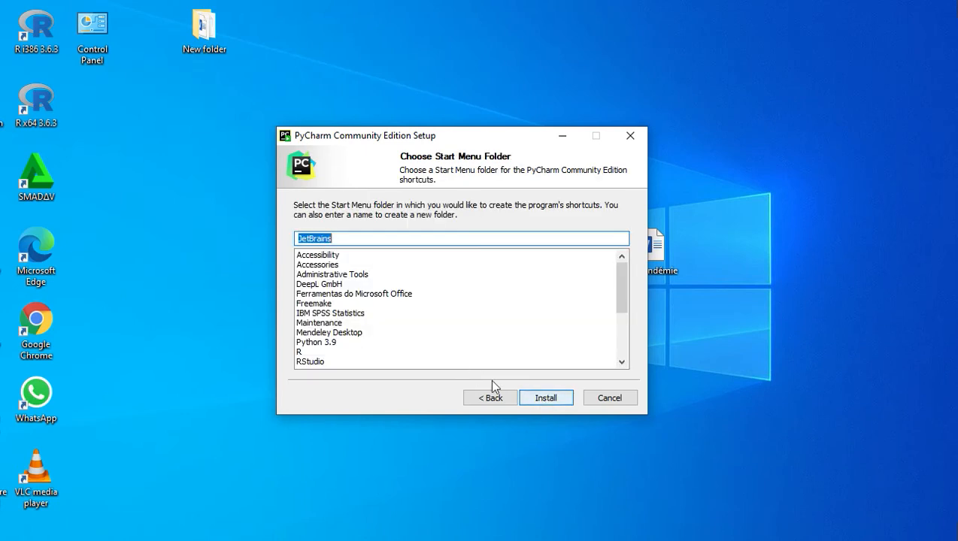
left_click(544, 398)
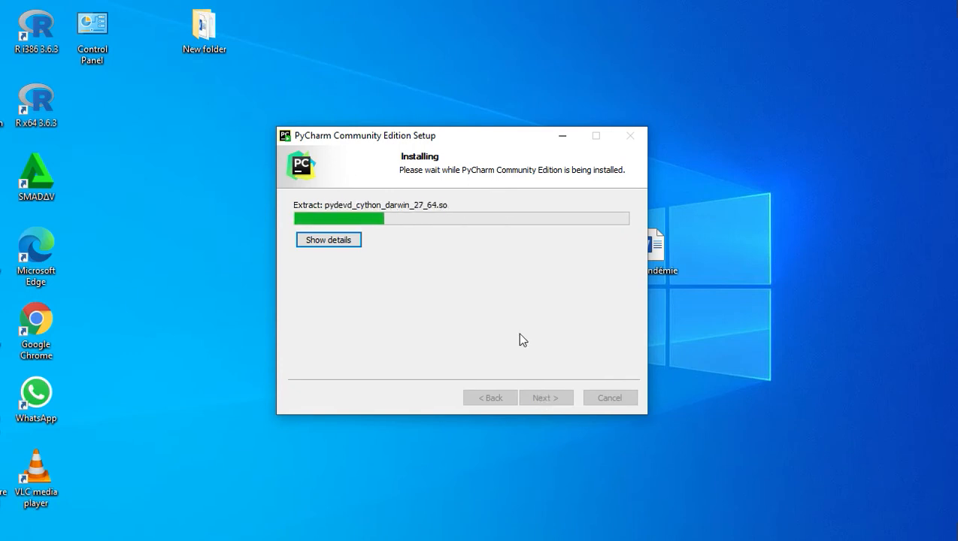
left_click(349, 241)
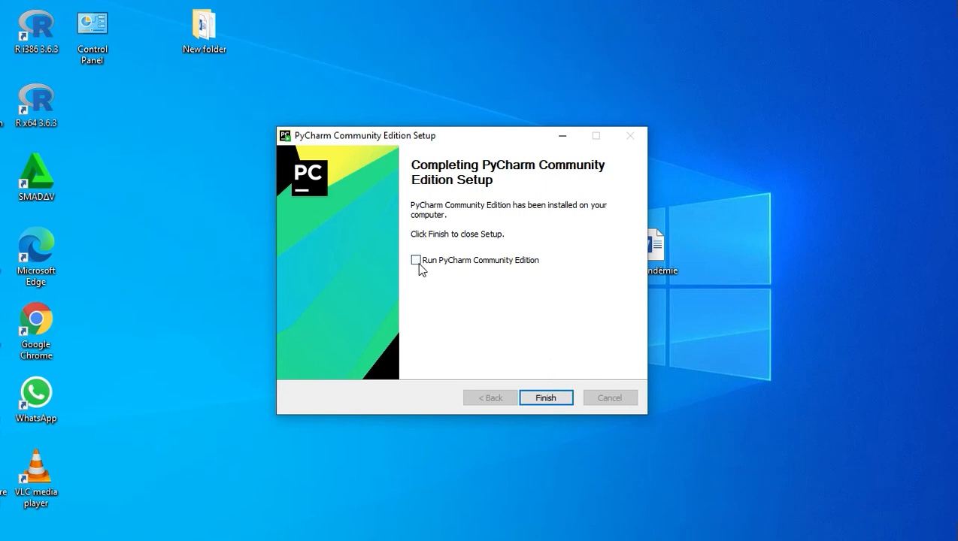
- Finish the setup with PyCharm Community Edition set to run, and start it without importing settings
left_click(545, 400)
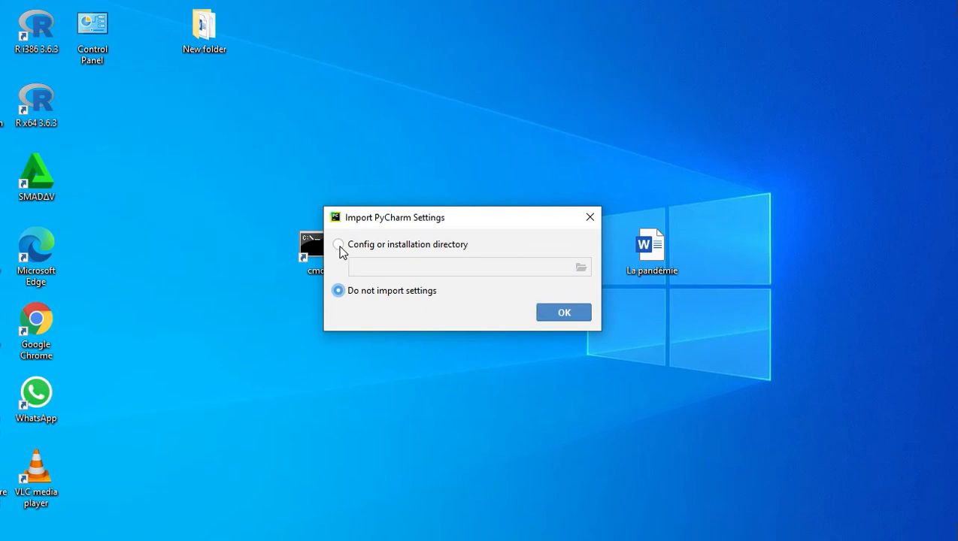
left_click(562, 313)
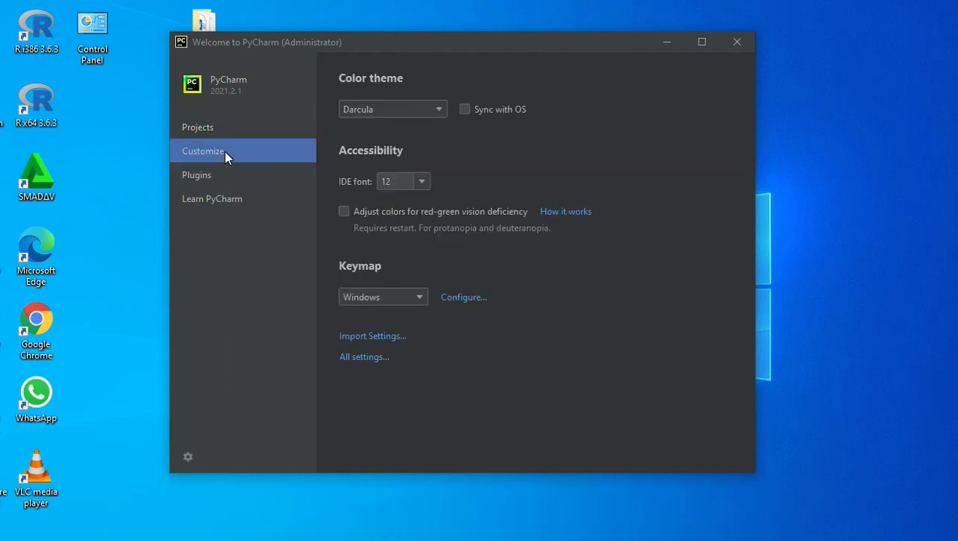
- Look at the Plugins page, then try PyCharm's High contrast and Windows 10 Light color themes before returning to Darcula
left_click(203, 180)
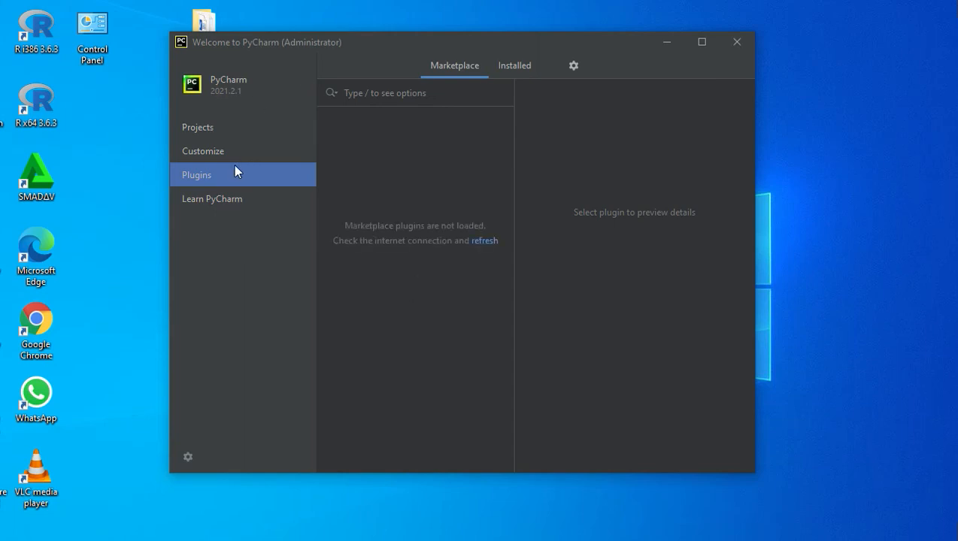
left_click(205, 150)
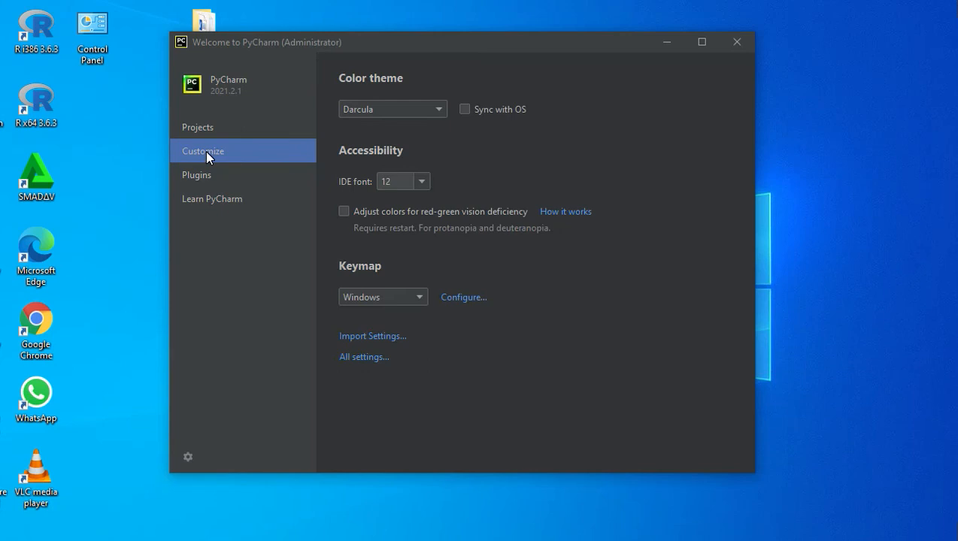
left_click(442, 111)
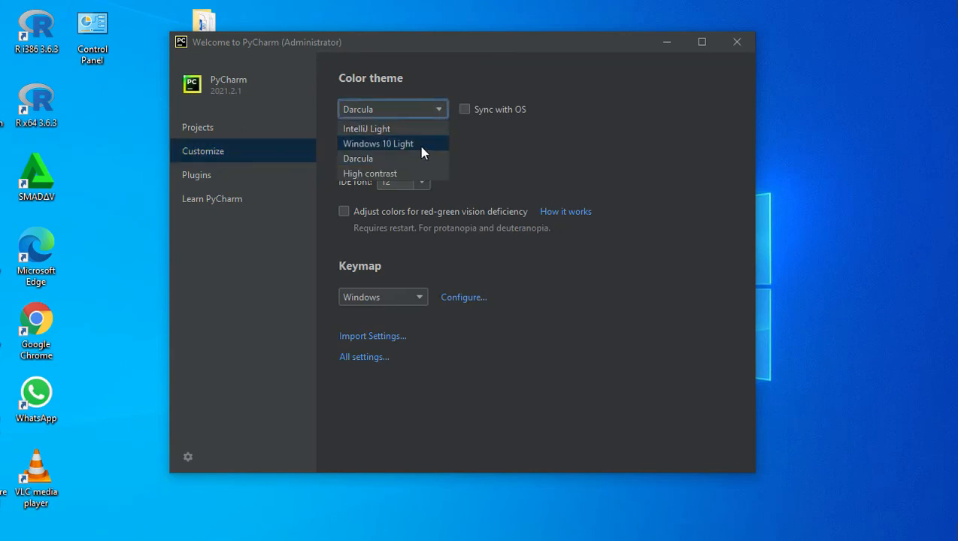
left_click(375, 173)
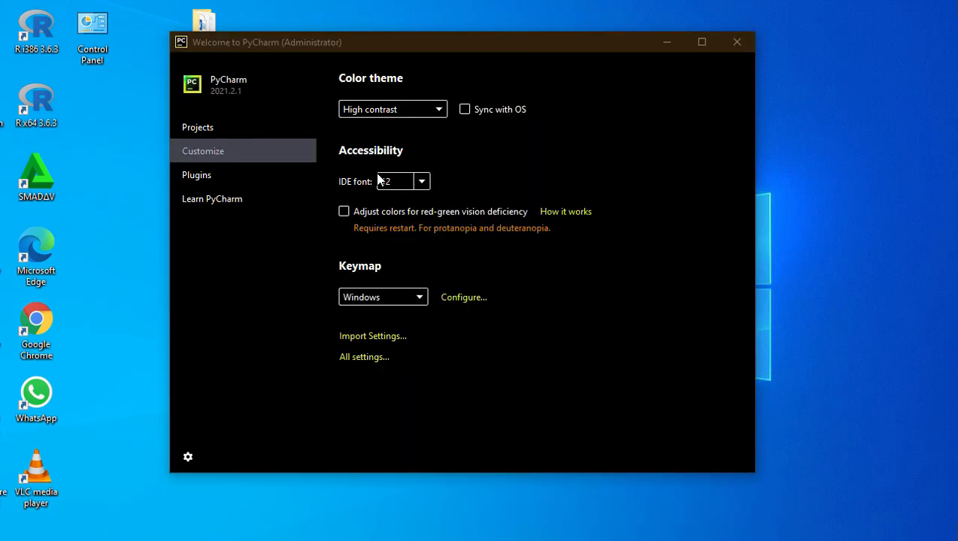
left_click(439, 108)
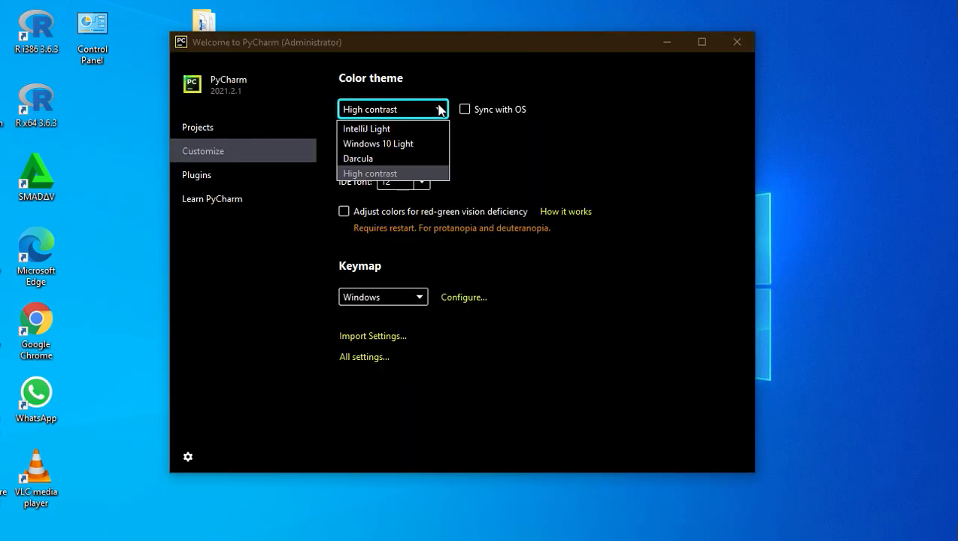
left_click(403, 145)
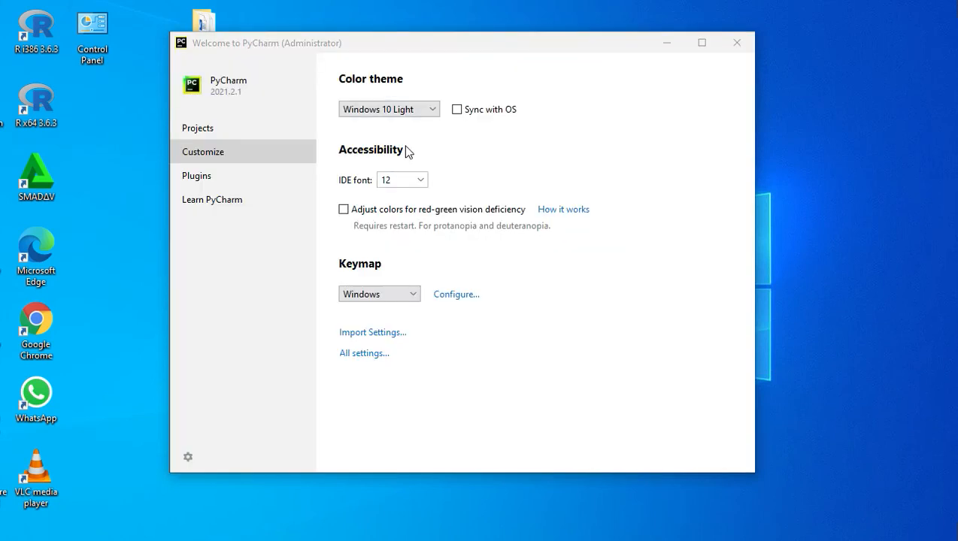
left_click(429, 112)
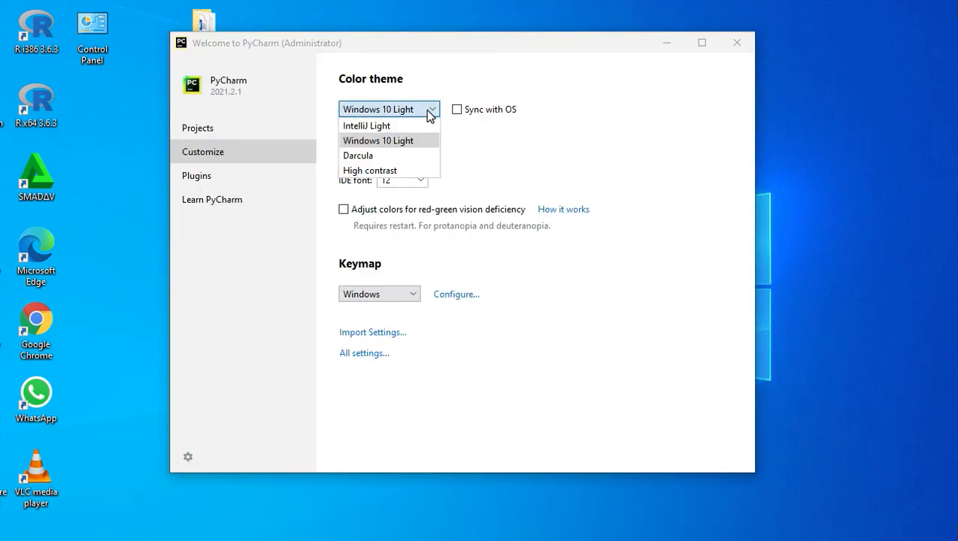
left_click(424, 155)
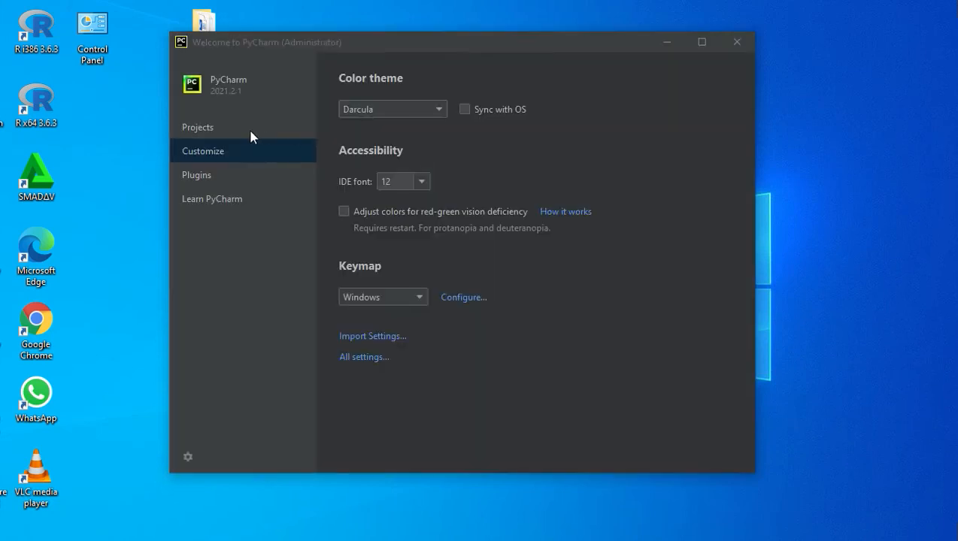
- Start a new project from the Projects page and name its location folder TestInstallation
left_click(223, 127)
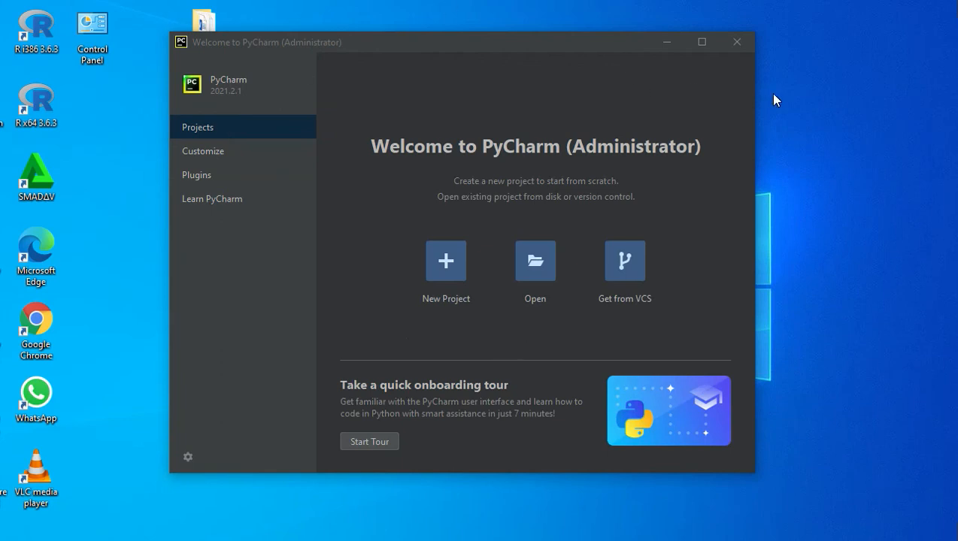
left_click(446, 265)
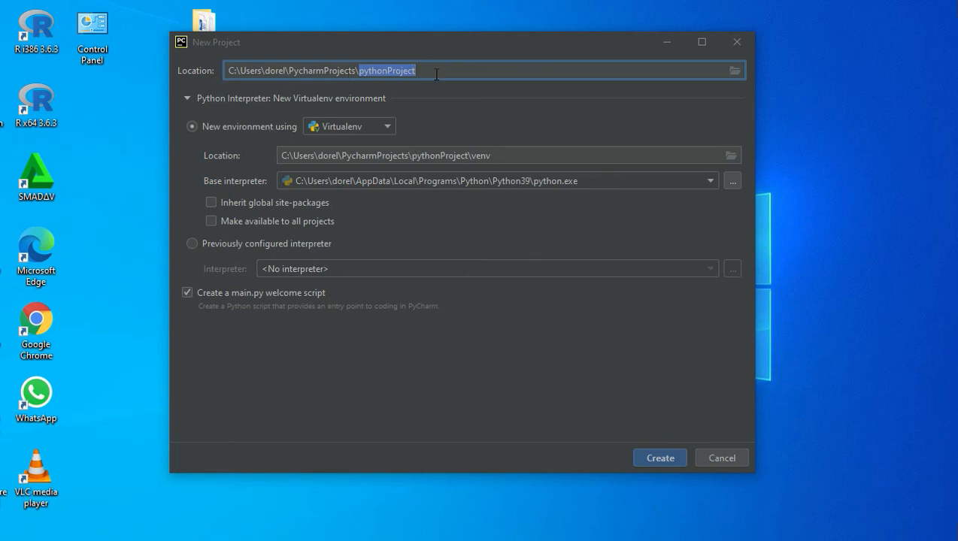
type("Te")
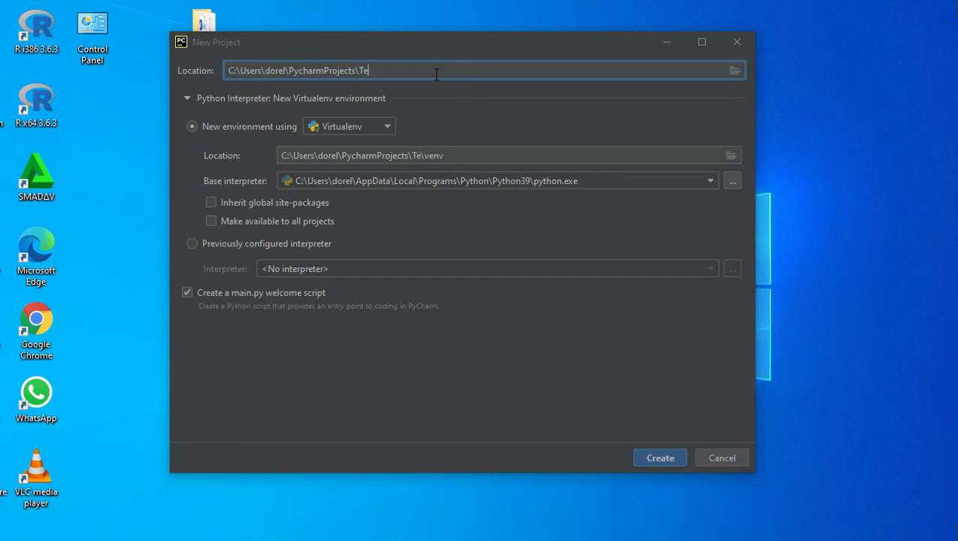
type("stInstallation")
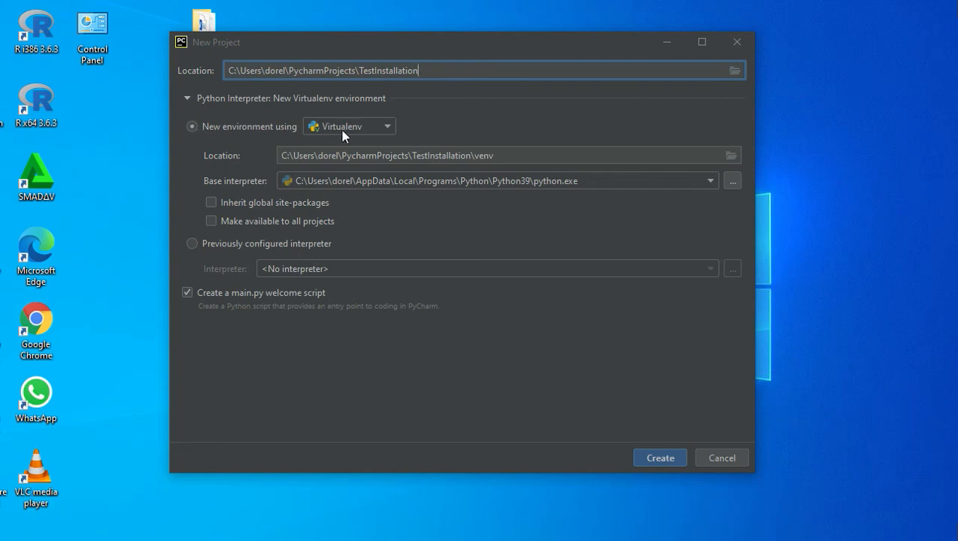
- Look through the new environment types, keep Virtualenv, try the Previously configured interpreter option, and cancel the new project
left_click(390, 126)
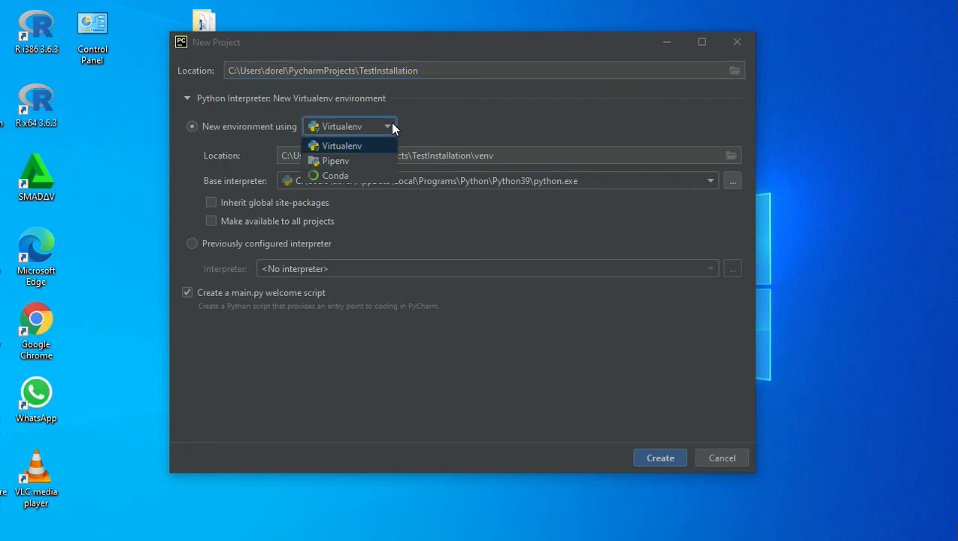
left_click(342, 146)
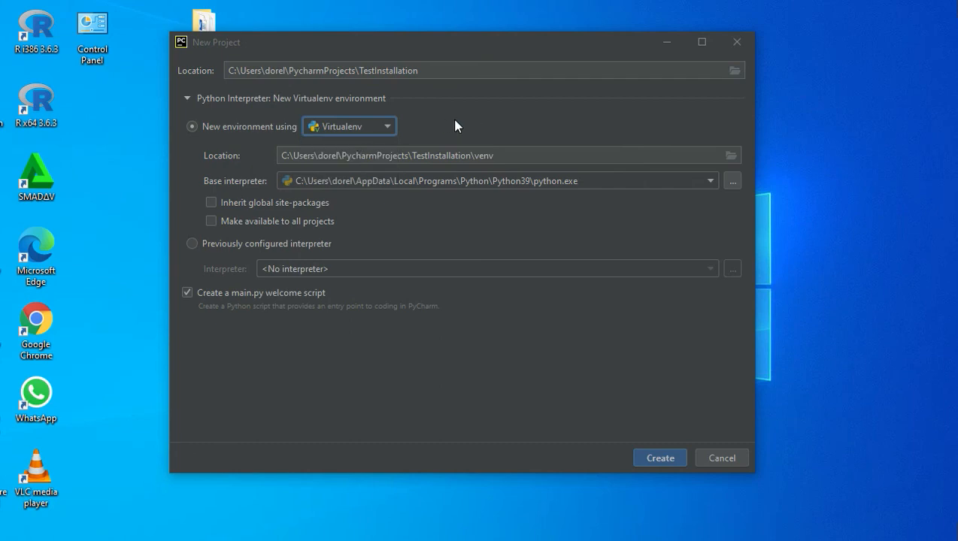
left_click(193, 245)
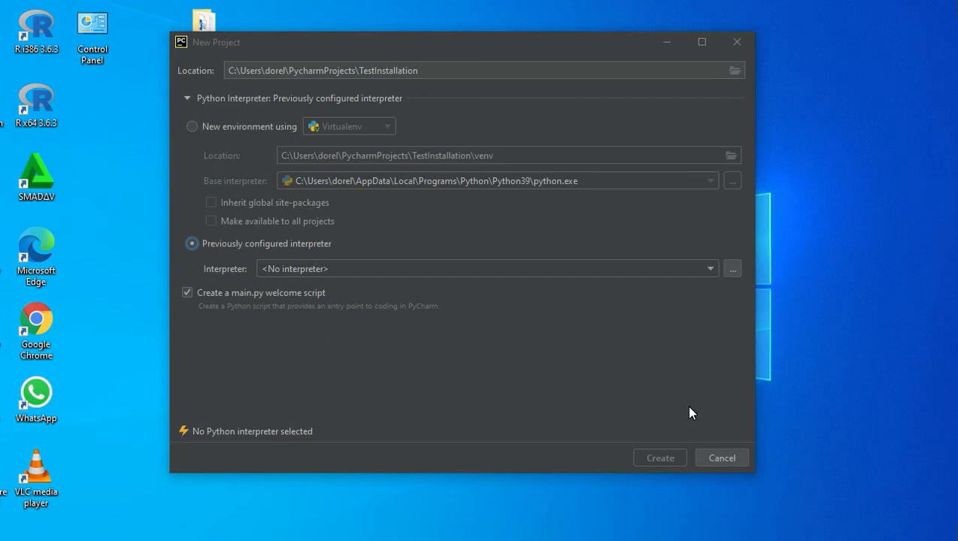
left_click(723, 458)
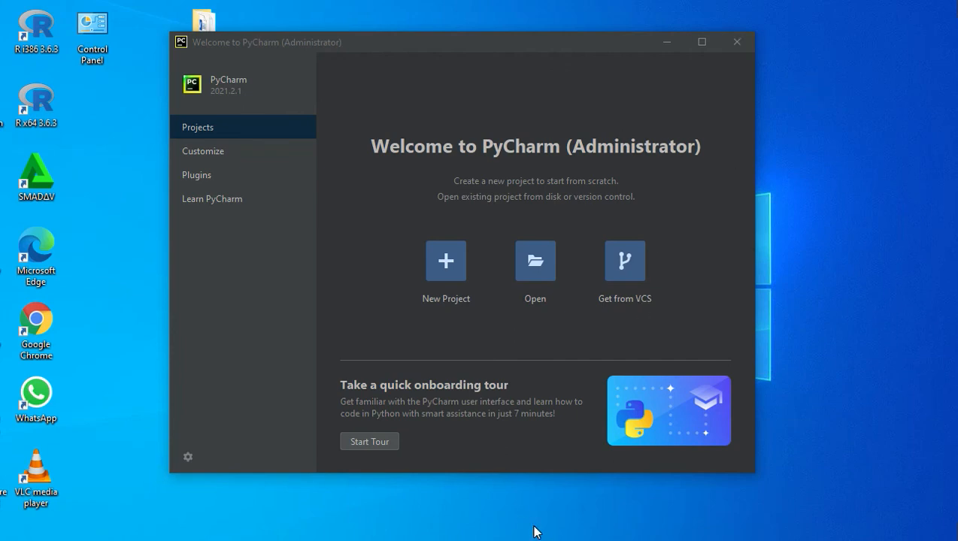
left_click(768, 540)
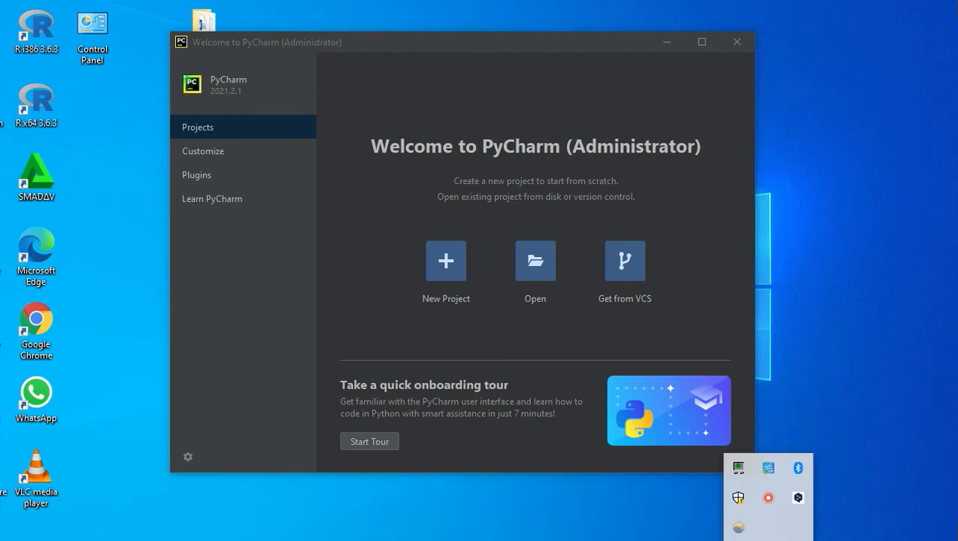
right_click(767, 502)
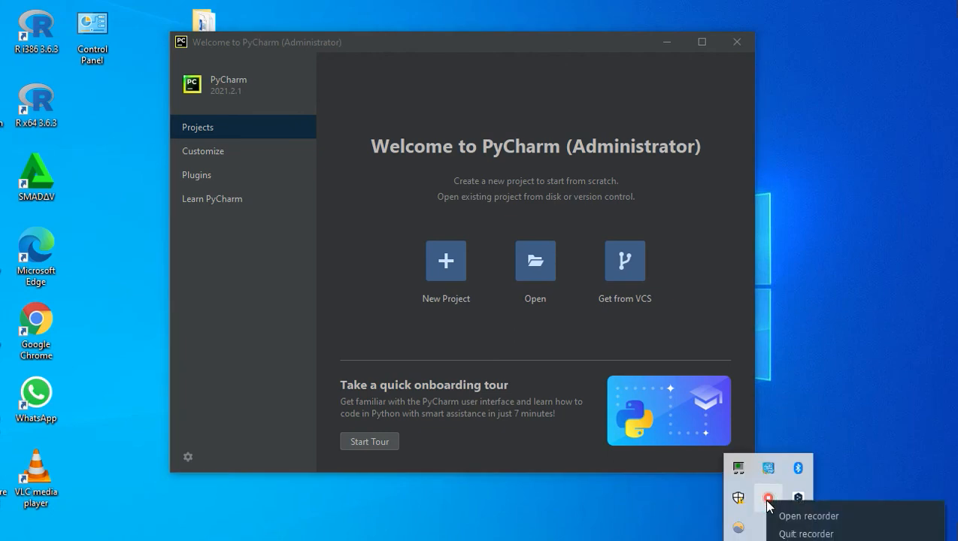
left_click(779, 516)
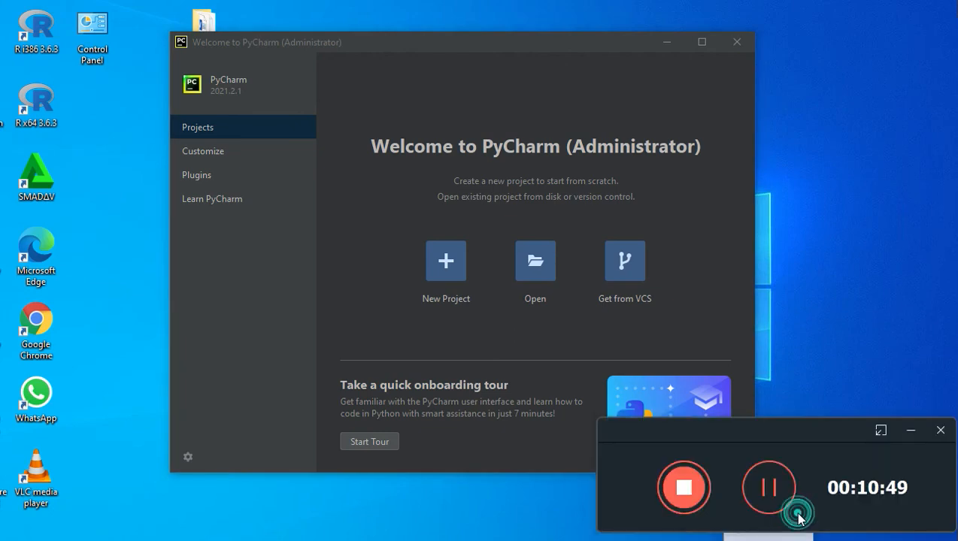